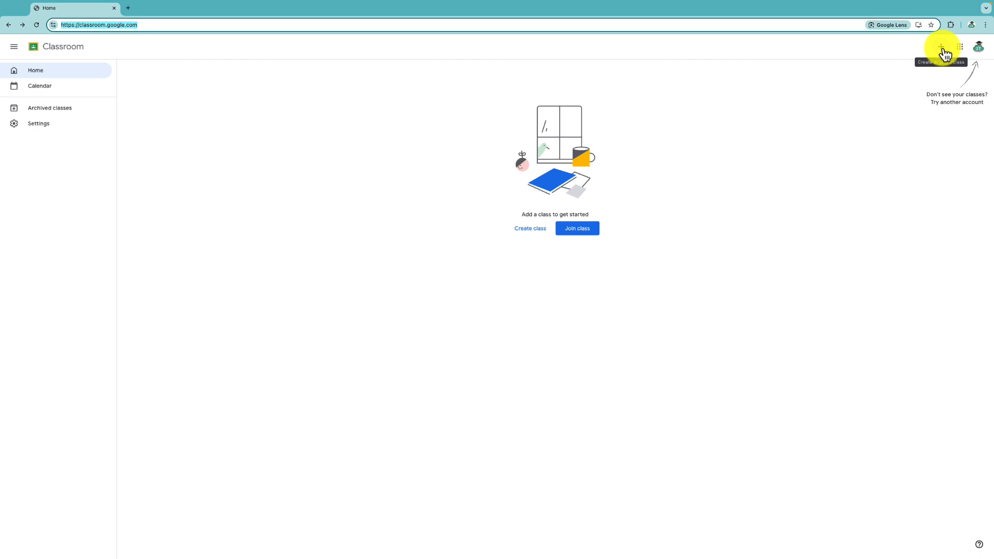
Create a new class named "Introduction to Technology".
{"action": "left_click", "coordinate": [943, 51]}
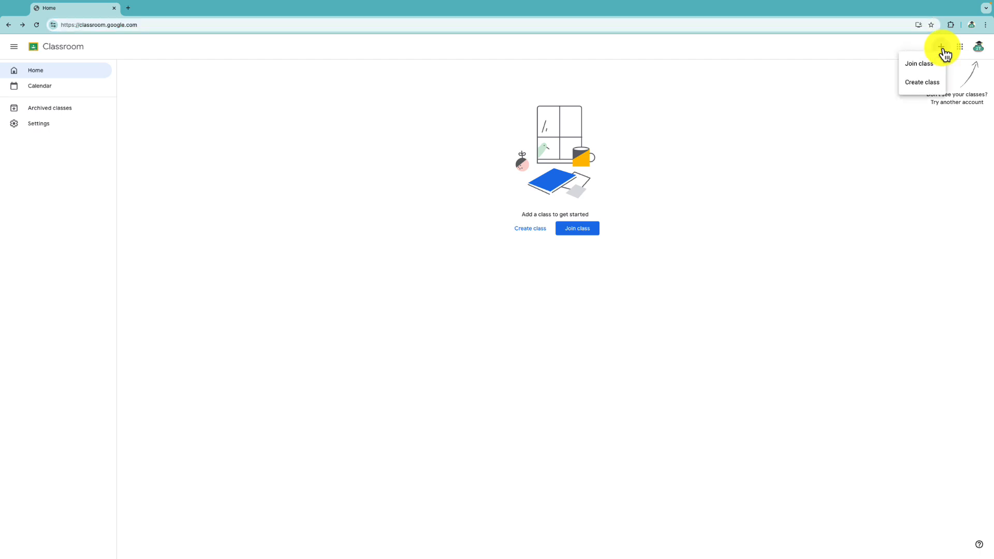
{"action": "left_click", "coordinate": [922, 82]}
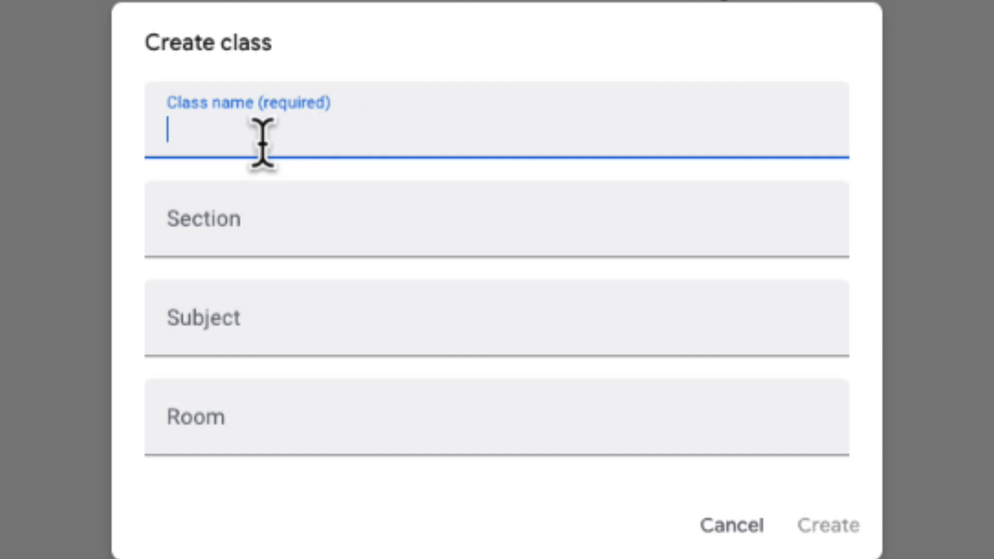
{"action": "type", "text": "Introduction"}
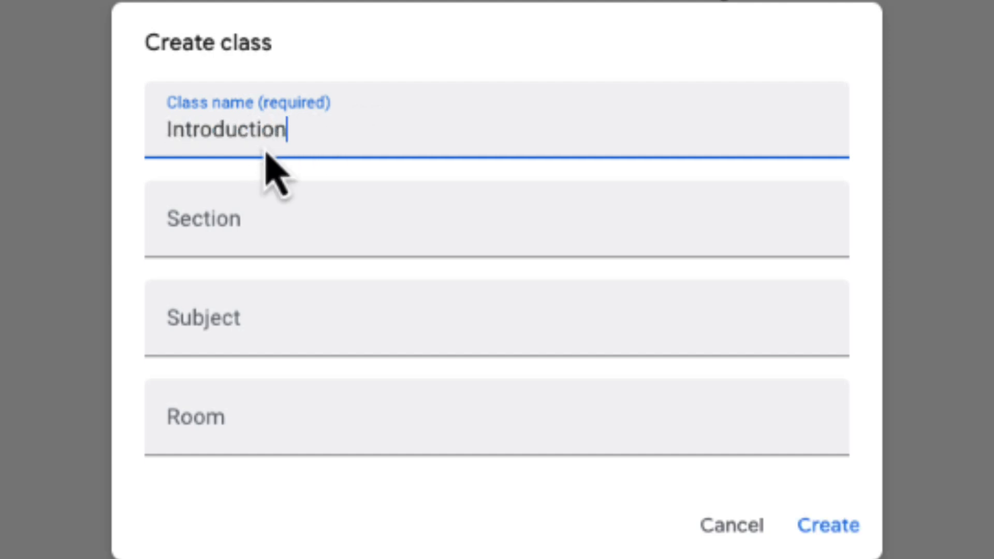
{"action": "type", "text": " to Technology"}
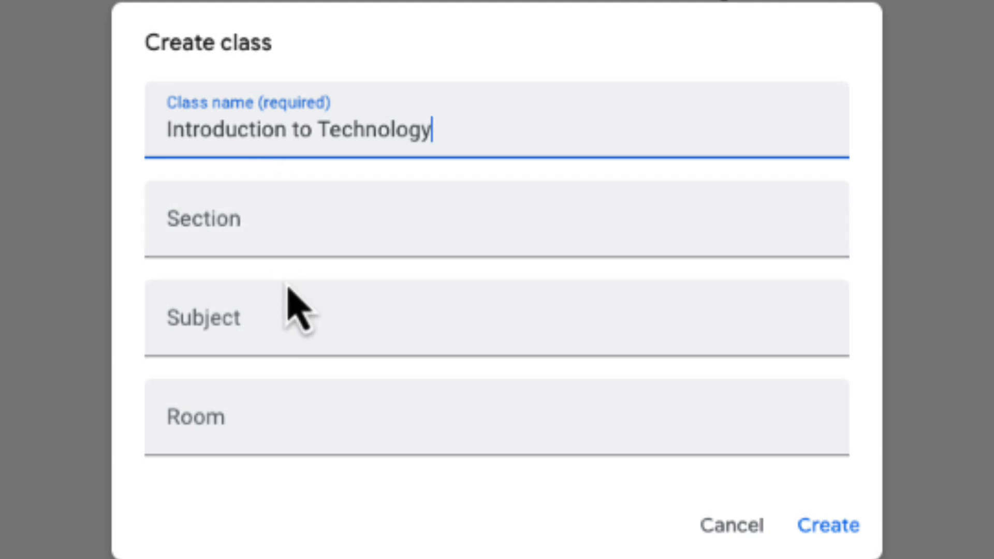
{"action": "left_click", "coordinate": [839, 543]}
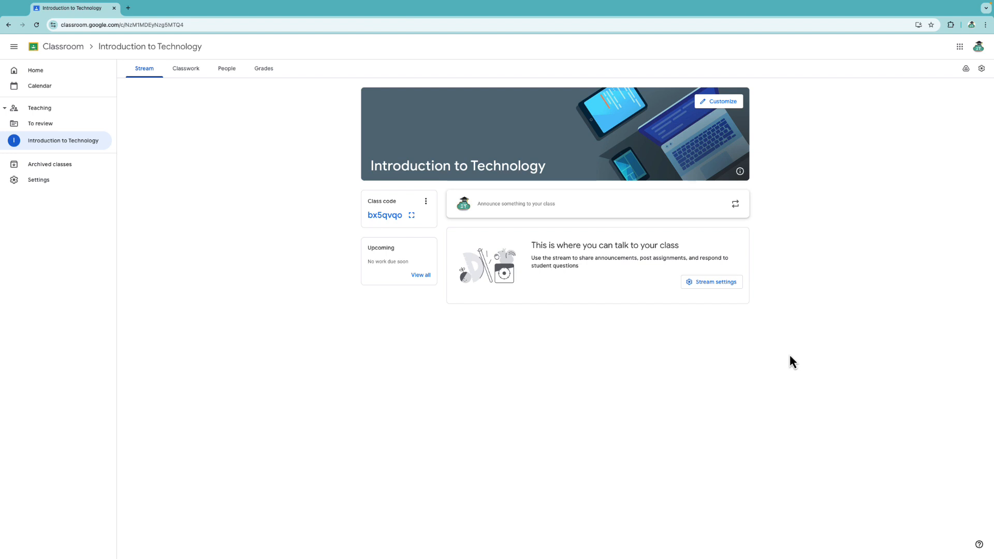
Switch to Canva and open the "Blue and White Gradient Neon Computer Class Google Classroom Header" template for customizing.
{"action": "left_click", "coordinate": [720, 102]}
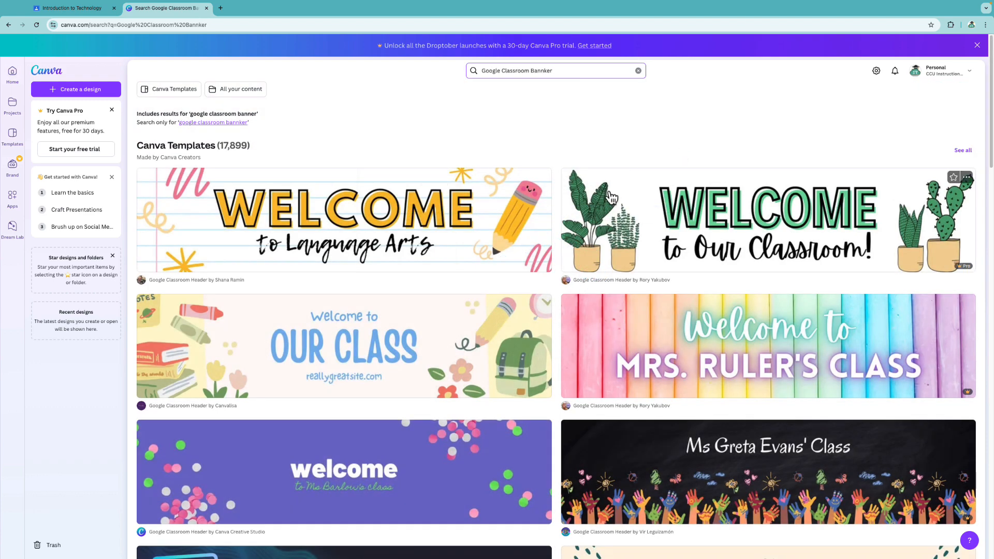
{"action": "scroll", "coordinate": [576, 220], "scroll_direction": "down", "scroll_amount": 1}
{"action": "scroll", "coordinate": [576, 220], "scroll_direction": "down", "scroll_amount": 3}
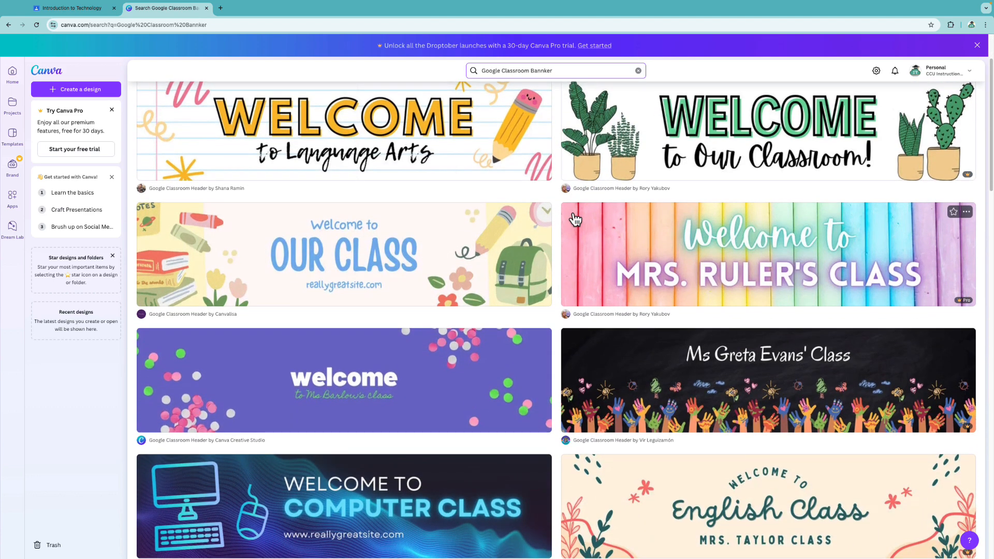
{"action": "scroll", "coordinate": [479, 282], "scroll_direction": "down", "scroll_amount": 2}
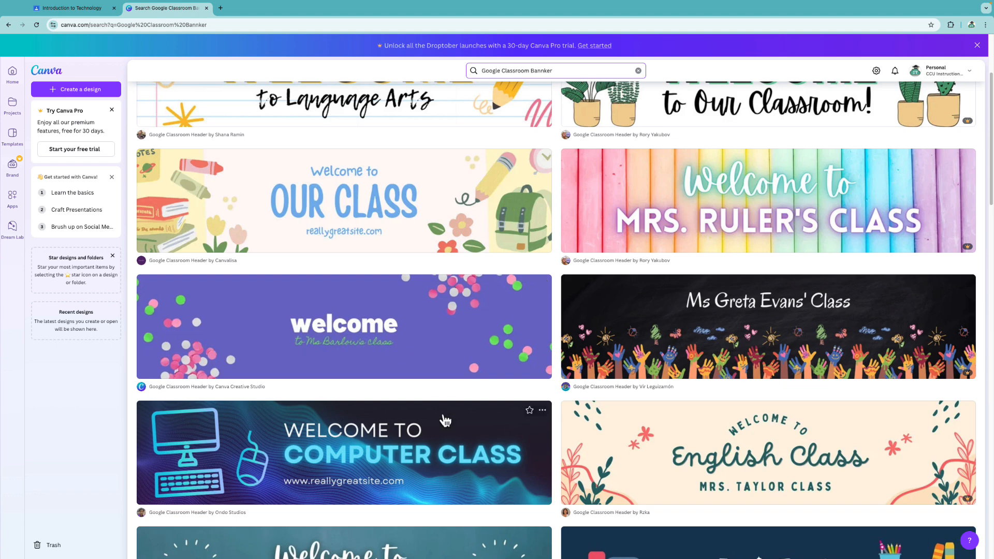
{"action": "scroll", "coordinate": [443, 422], "scroll_direction": "down", "scroll_amount": 1}
{"action": "left_click", "coordinate": [423, 430]}
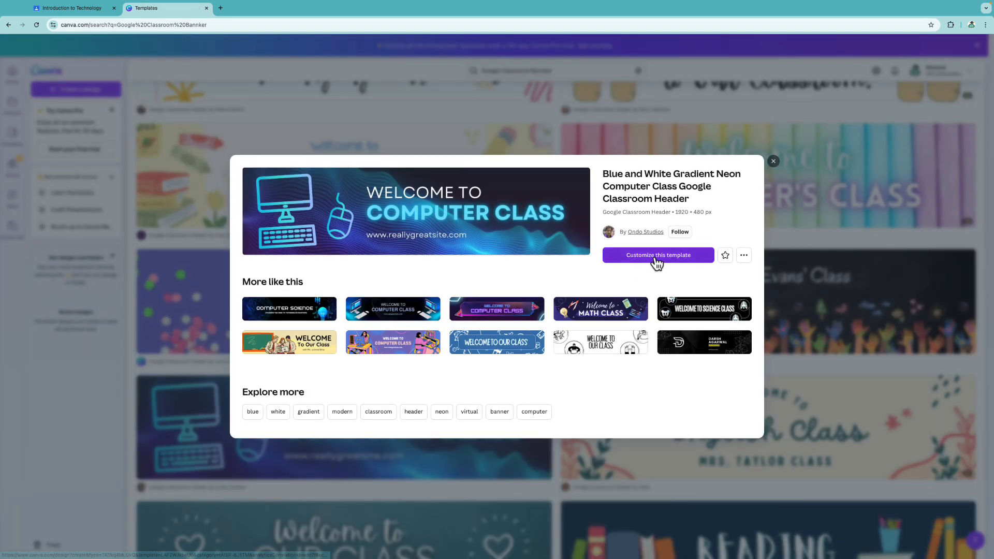
{"action": "left_click", "coordinate": [656, 258]}
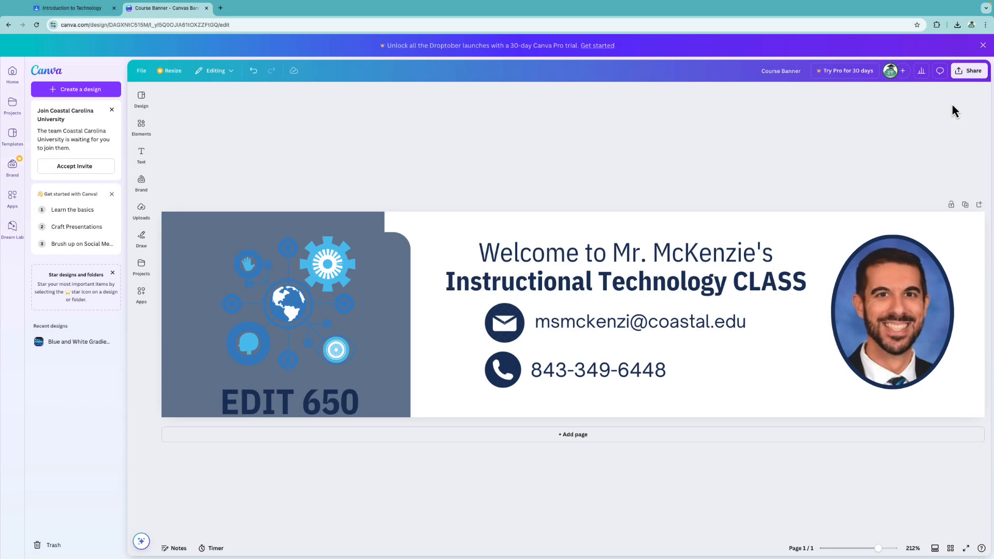
Download the Course Banner design and save it, cropped to the full banner, as the class's stream header image in Google Classroom.
{"action": "left_click", "coordinate": [971, 73]}
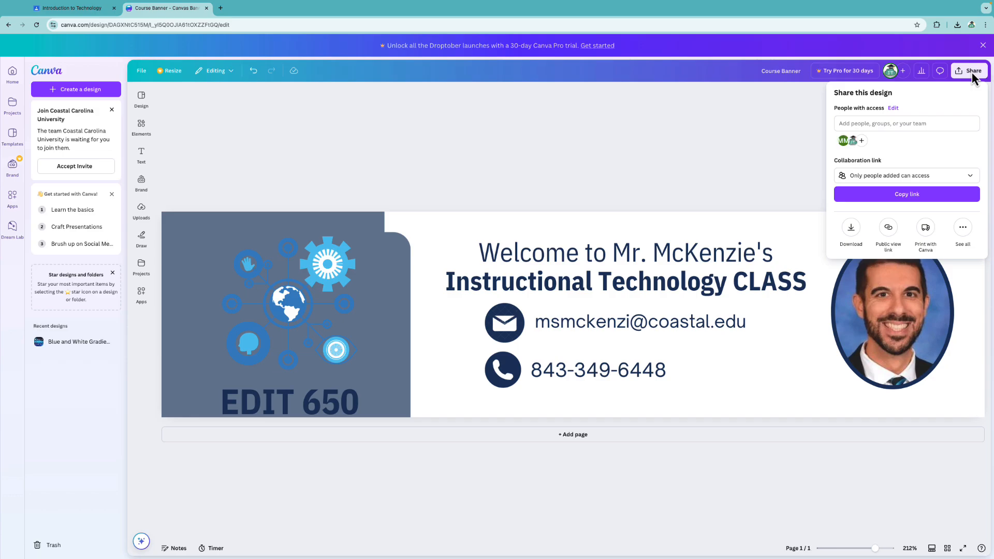
{"action": "left_click", "coordinate": [851, 228]}
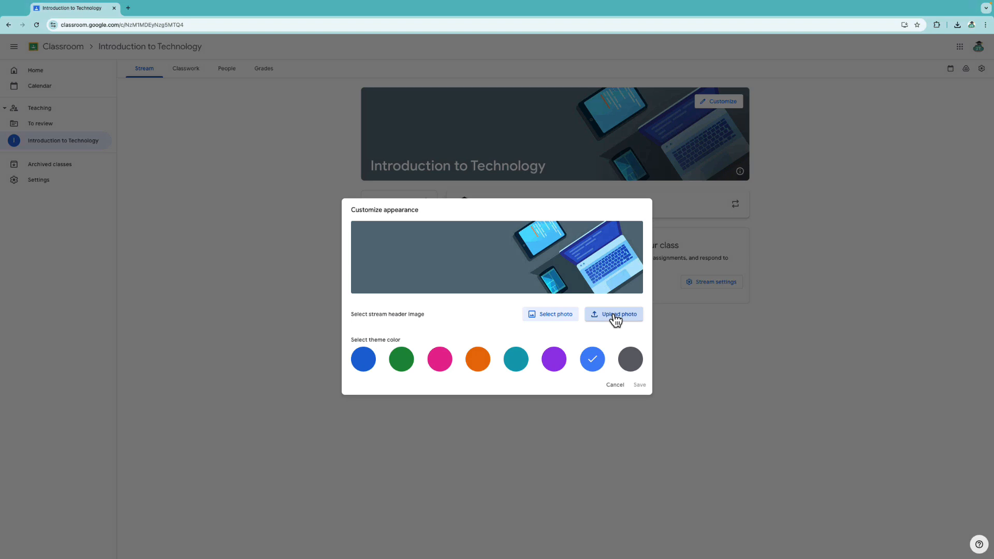
{"action": "left_click", "coordinate": [616, 320]}
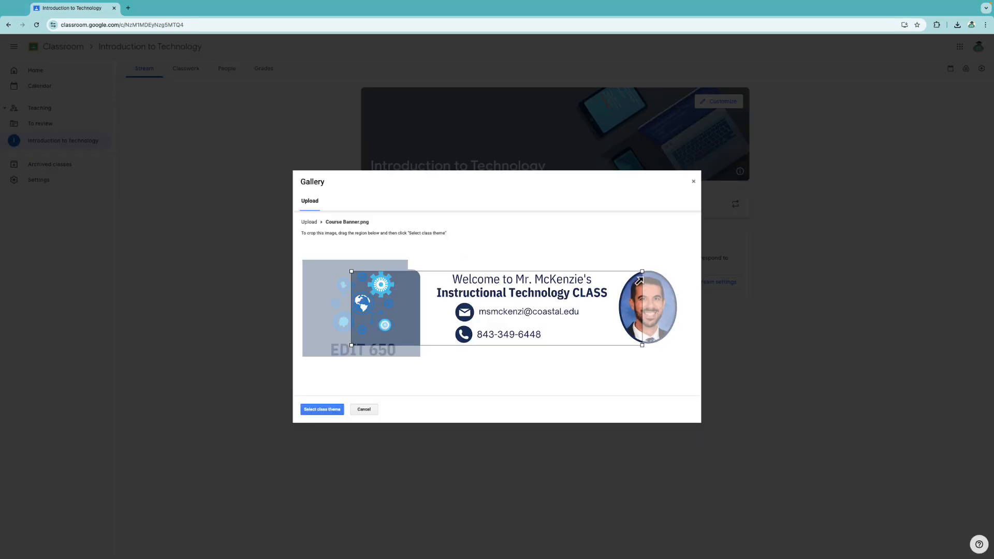
{"action": "left_click_drag", "start_coordinate": [664, 265], "coordinate": [699, 247]}
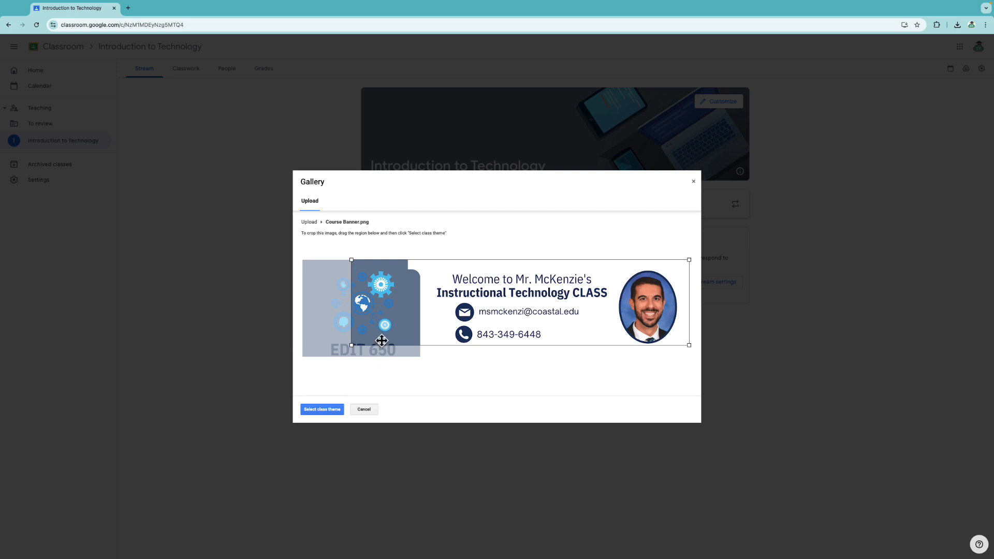
{"action": "left_click_drag", "start_coordinate": [352, 345], "coordinate": [282, 373]}
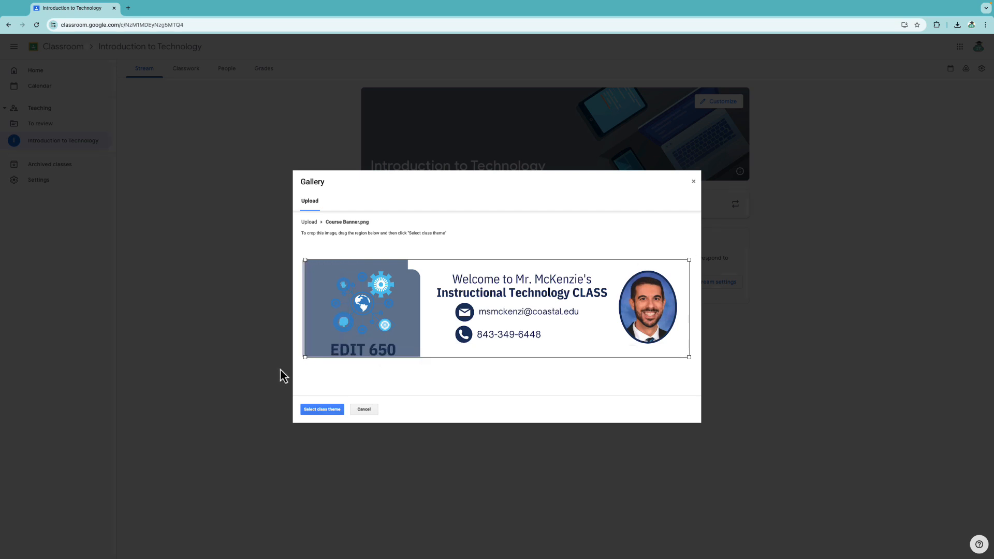
{"action": "left_click", "coordinate": [317, 410]}
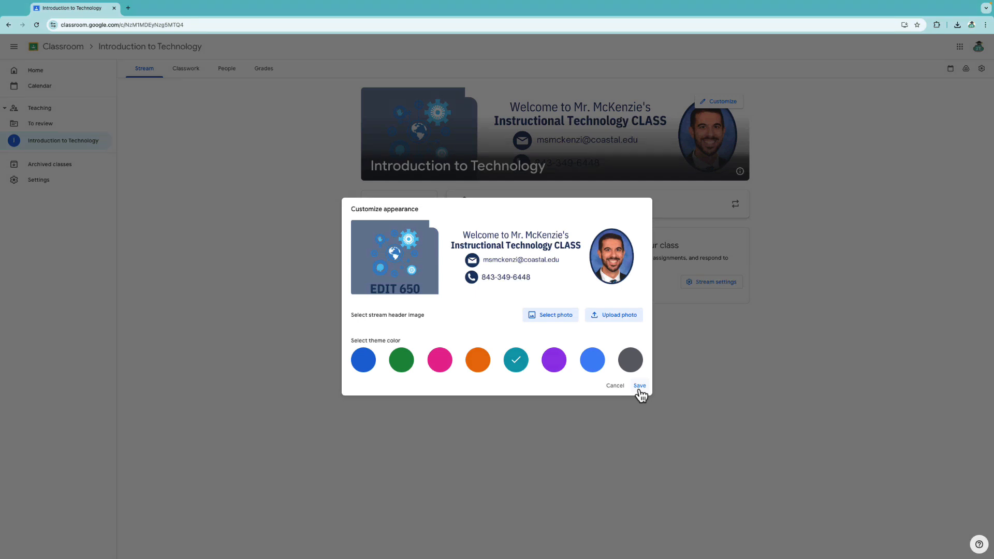
{"action": "left_click", "coordinate": [640, 387]}
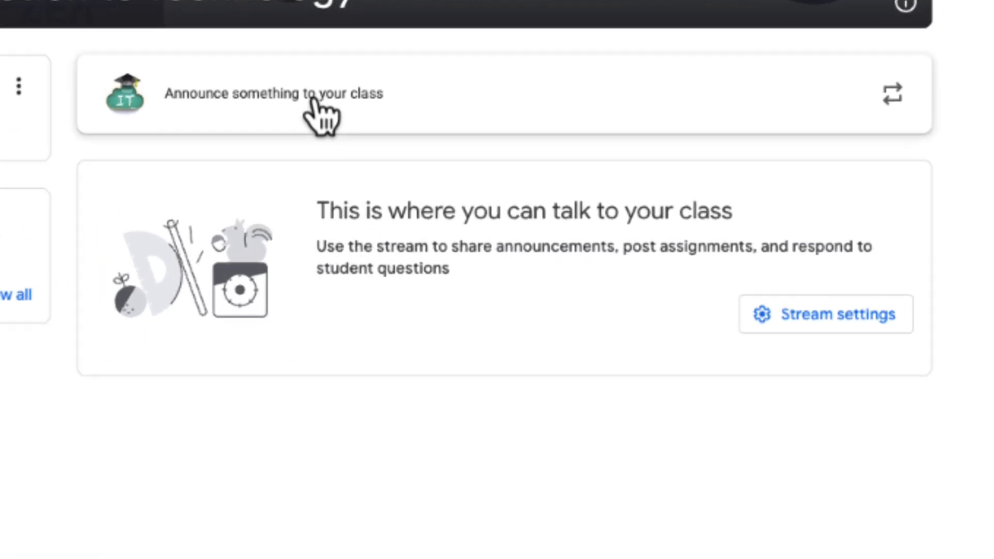
Start a stream announcement for all students with the text "Welcome!".
{"action": "left_click", "coordinate": [421, 114]}
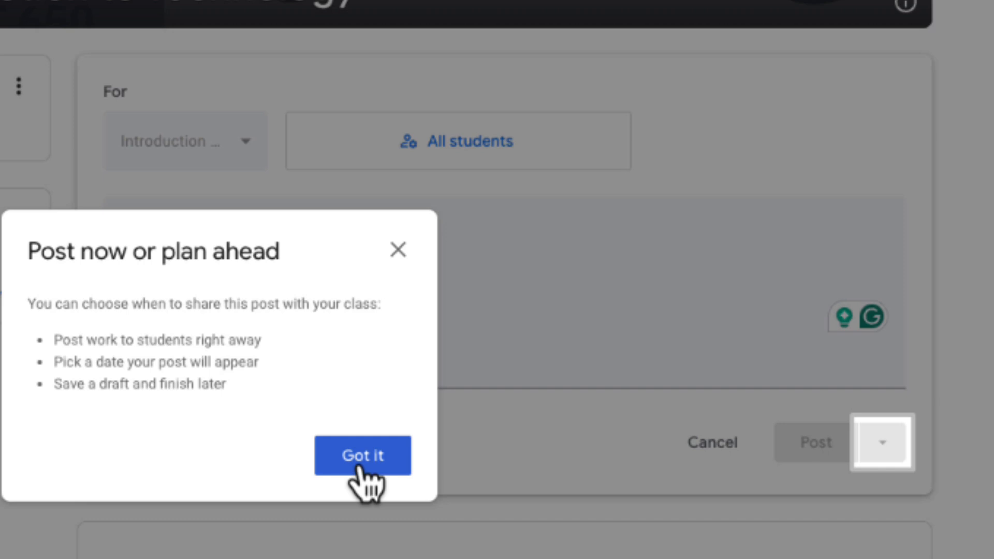
{"action": "left_click", "coordinate": [361, 469]}
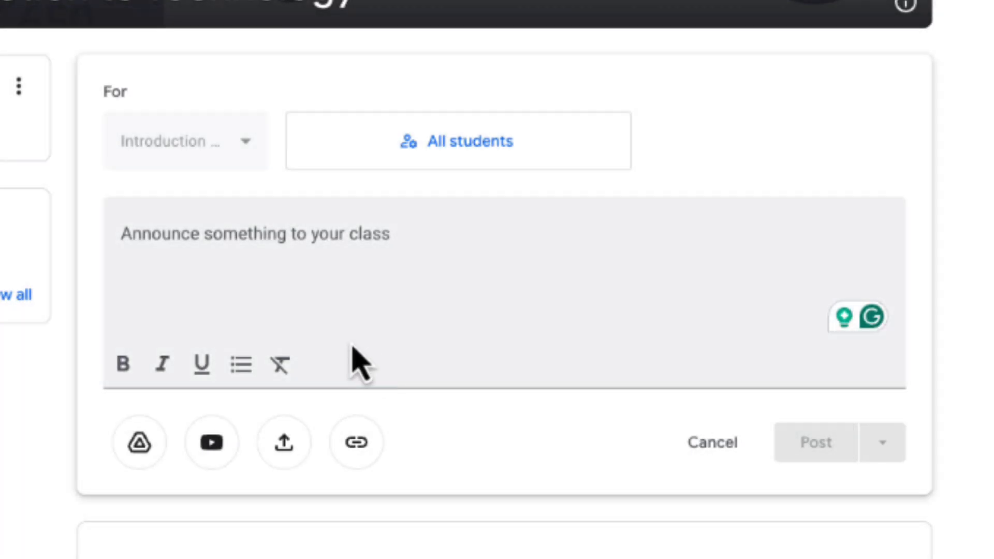
{"action": "left_click", "coordinate": [246, 254]}
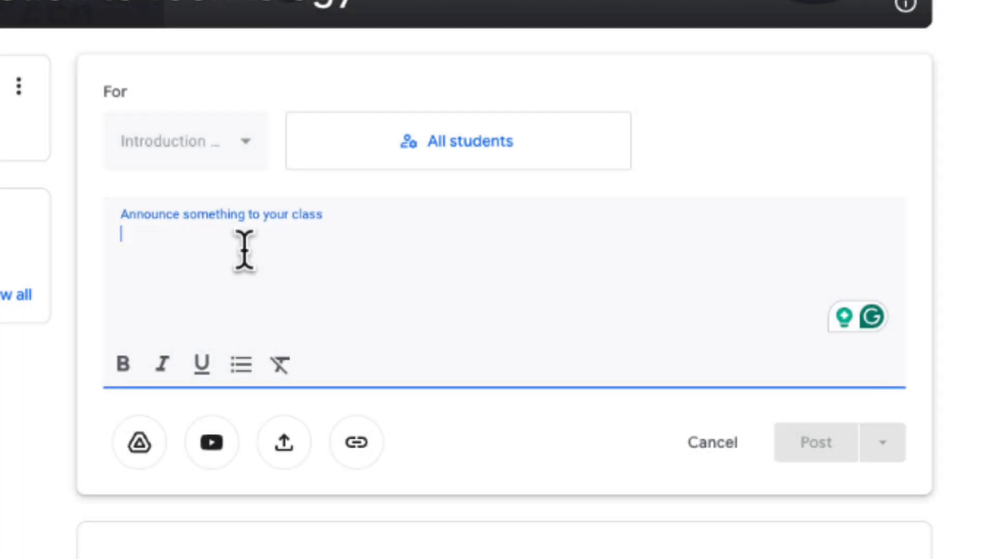
{"action": "type", "text": "Welcome!"}
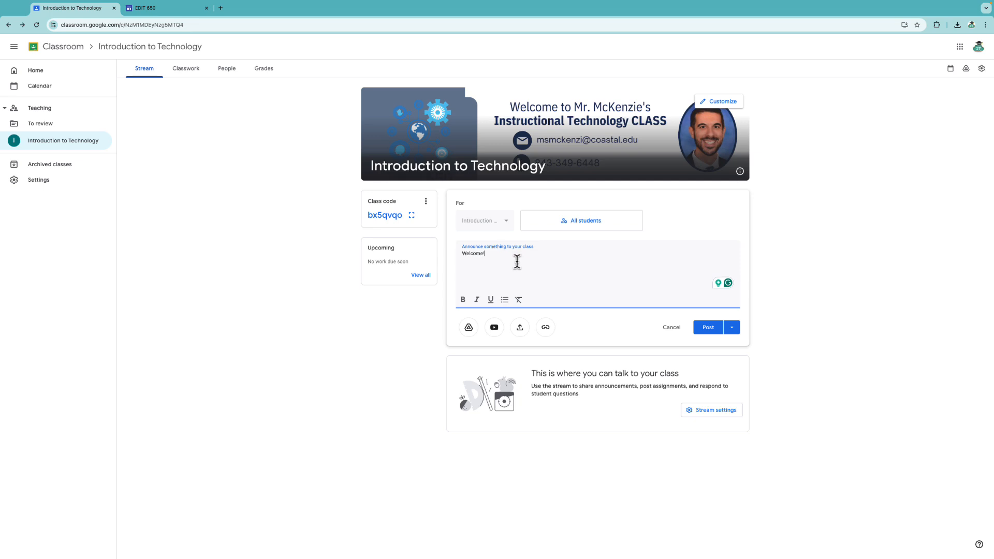
Attach the EDIT 650 site's home page address as a link to the announcement and post it to the class.
{"action": "left_click", "coordinate": [165, 15]}
{"action": "left_click", "coordinate": [170, 26]}
{"action": "key", "text": "ctrl+c"}
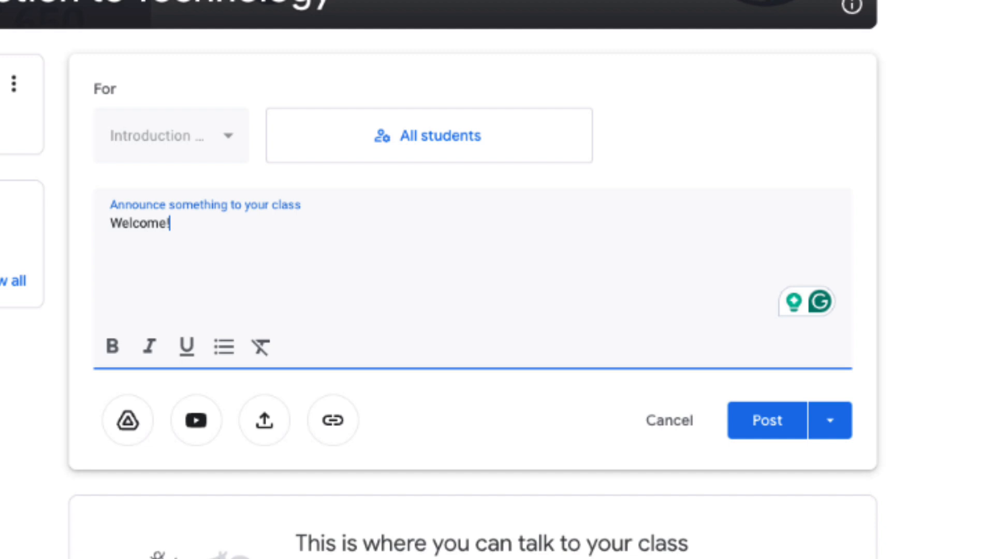
{"action": "type", "text": "!"}
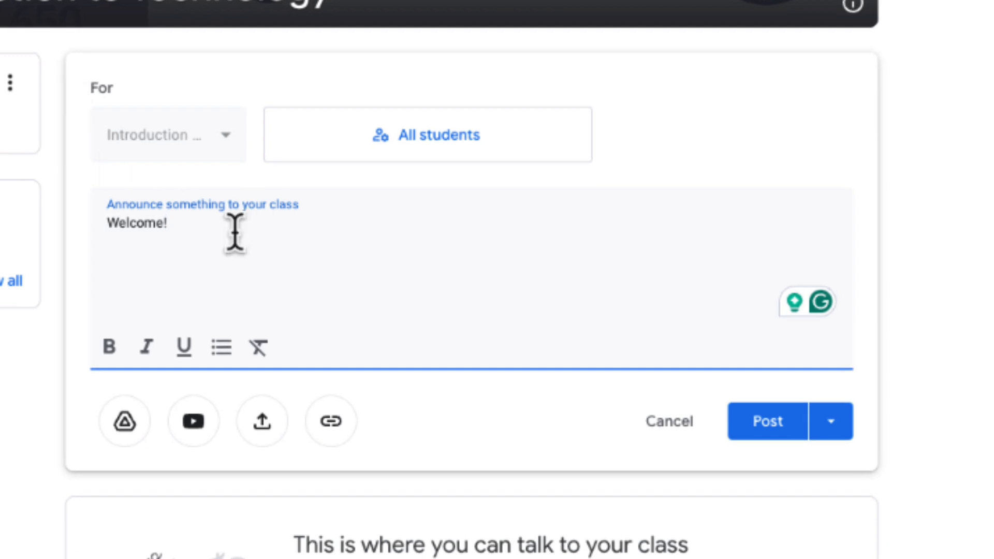
{"action": "left_click_drag", "start_coordinate": [161, 216], "coordinate": [110, 218]}
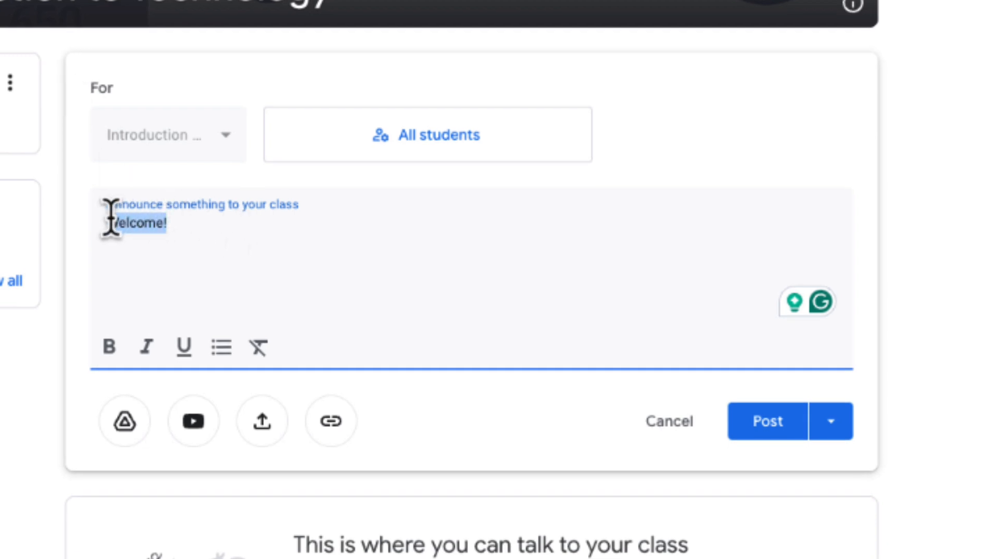
{"action": "left_click", "coordinate": [340, 438]}
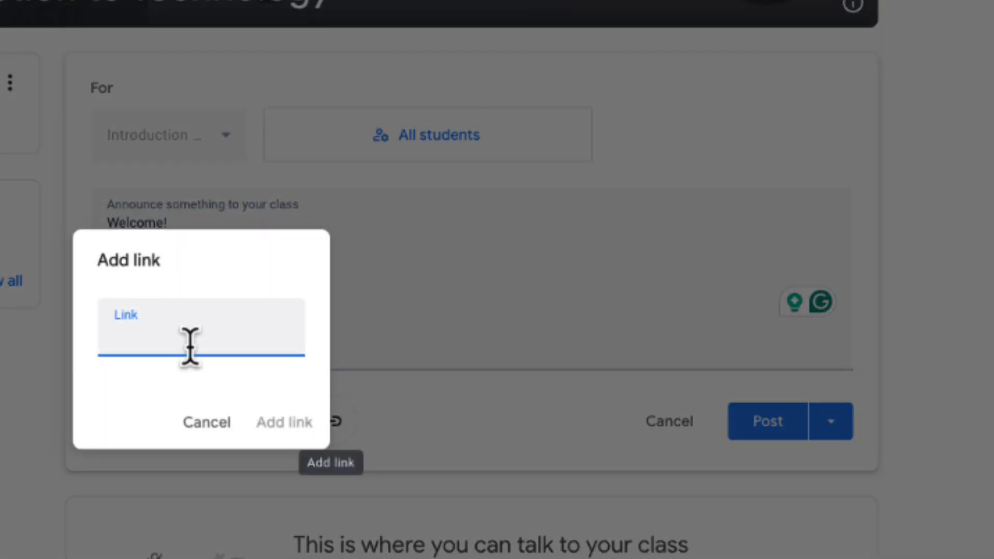
{"action": "key", "text": "ctrl+v"}
{"action": "left_click", "coordinate": [284, 422]}
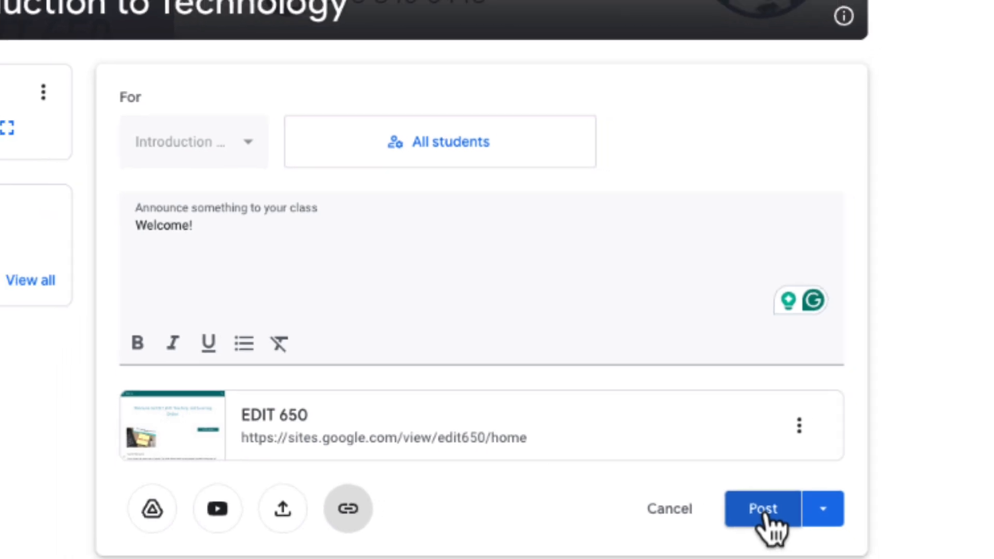
{"action": "left_click", "coordinate": [768, 524]}
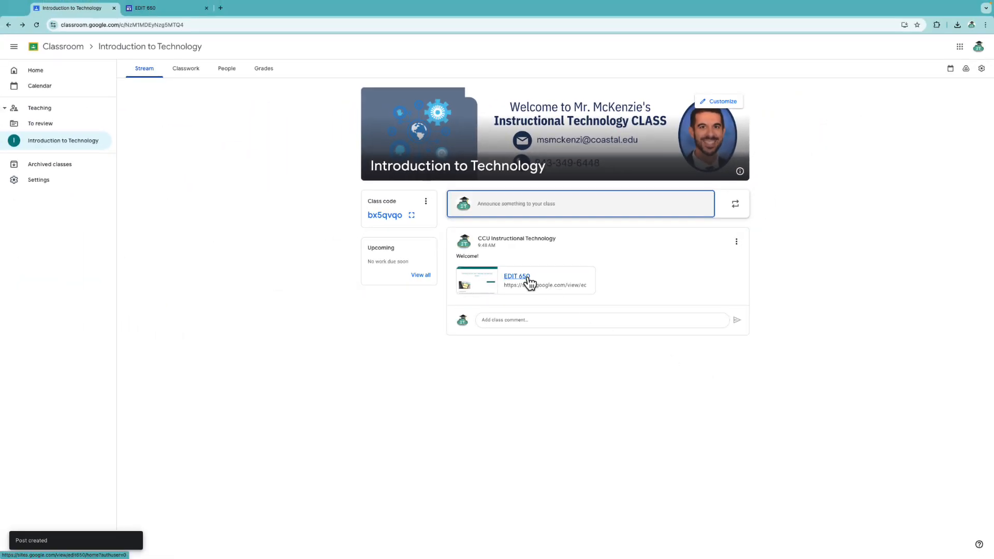
Check that the EDIT 650 link in the posted announcement opens the site, and close both site tabs.
{"action": "left_click", "coordinate": [534, 280]}
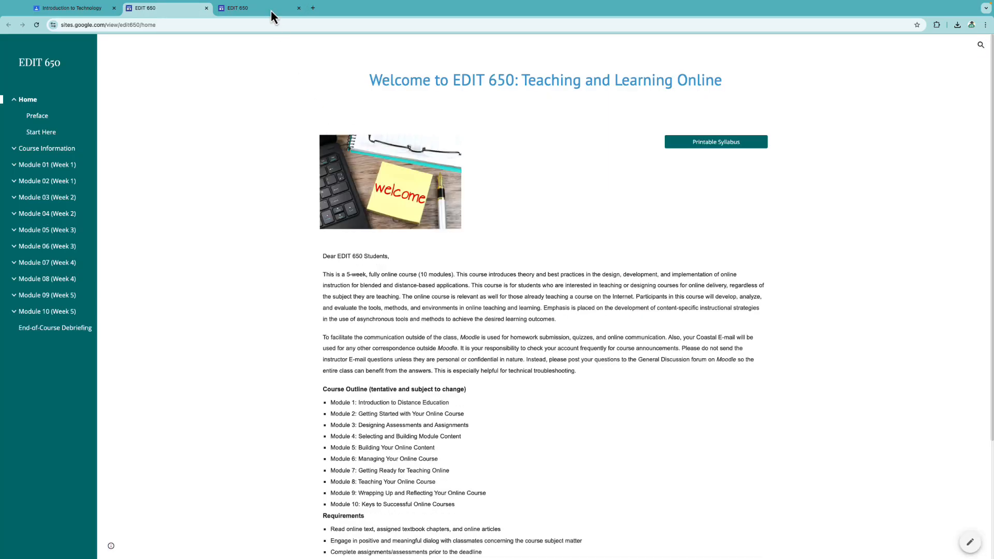
{"action": "left_click", "coordinate": [299, 8]}
{"action": "left_click", "coordinate": [206, 8]}
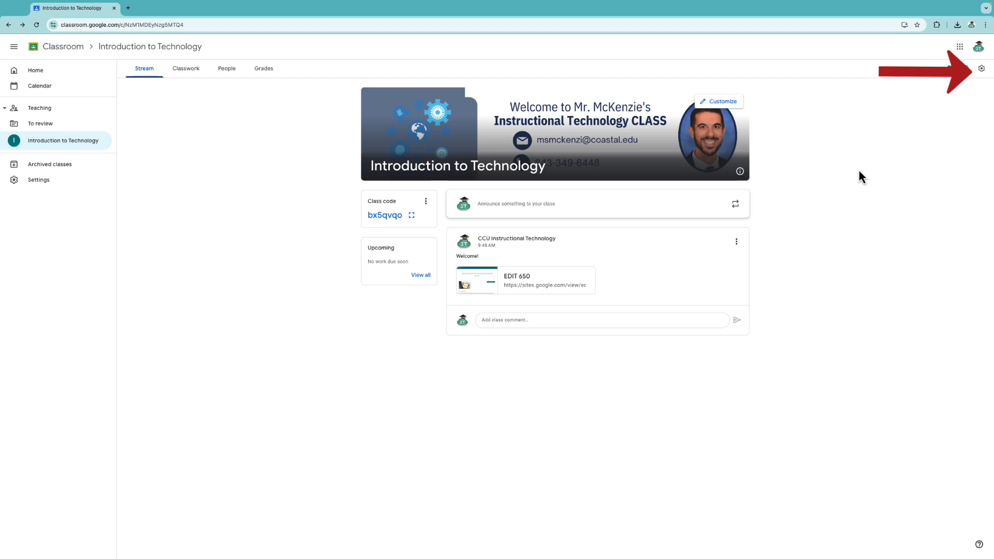
Open the class settings and choose "Students can post and comment" as the Stream permission.
{"action": "left_click", "coordinate": [981, 69]}
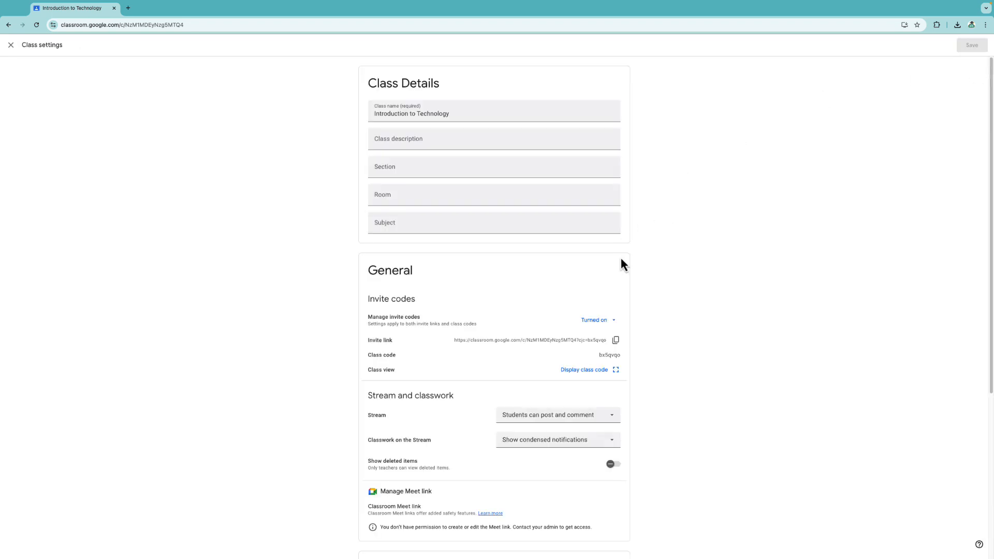
{"action": "scroll", "coordinate": [663, 321], "scroll_direction": "down", "scroll_amount": 3}
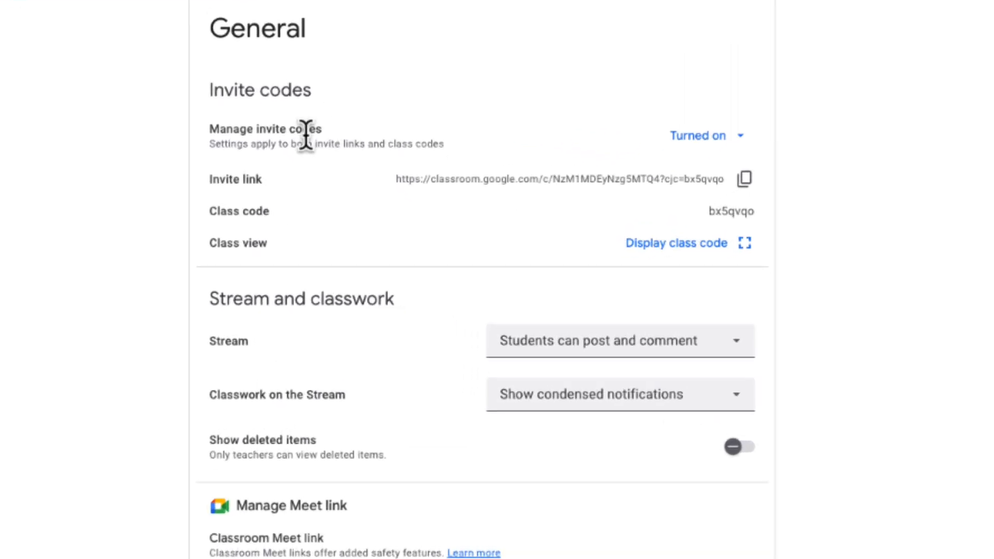
{"action": "left_click_drag", "start_coordinate": [215, 299], "coordinate": [396, 301]}
{"action": "left_click_drag", "start_coordinate": [284, 346], "coordinate": [208, 339]}
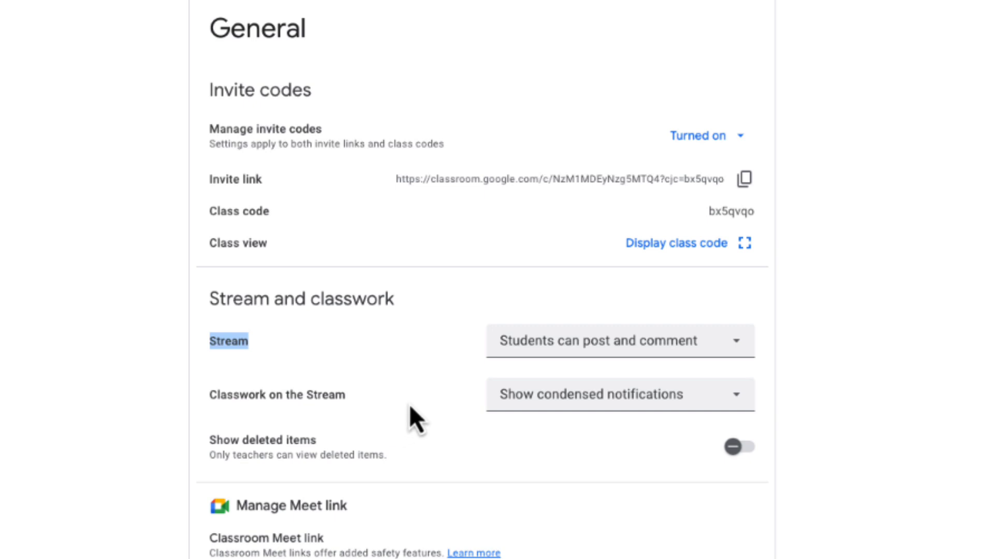
{"action": "left_click", "coordinate": [635, 348]}
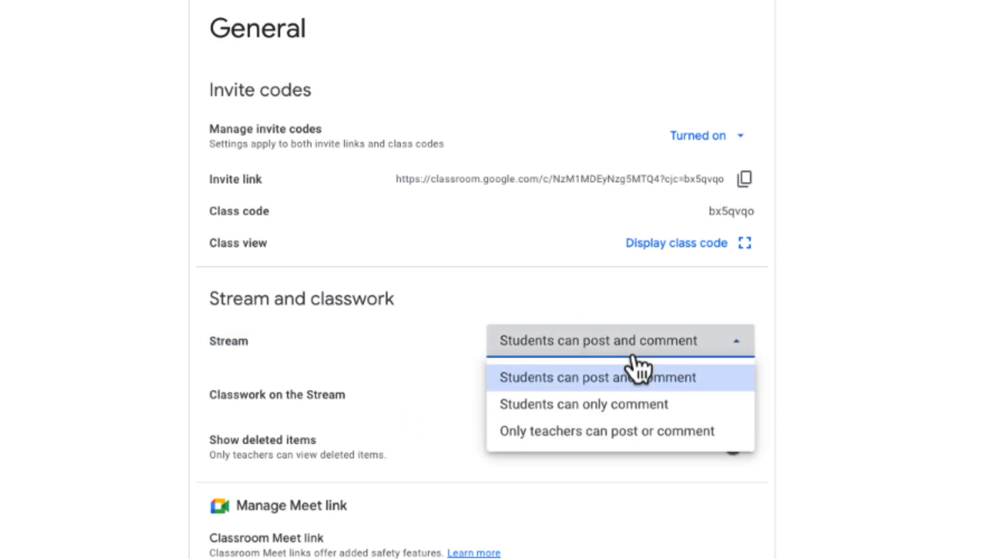
{"action": "left_click", "coordinate": [726, 382]}
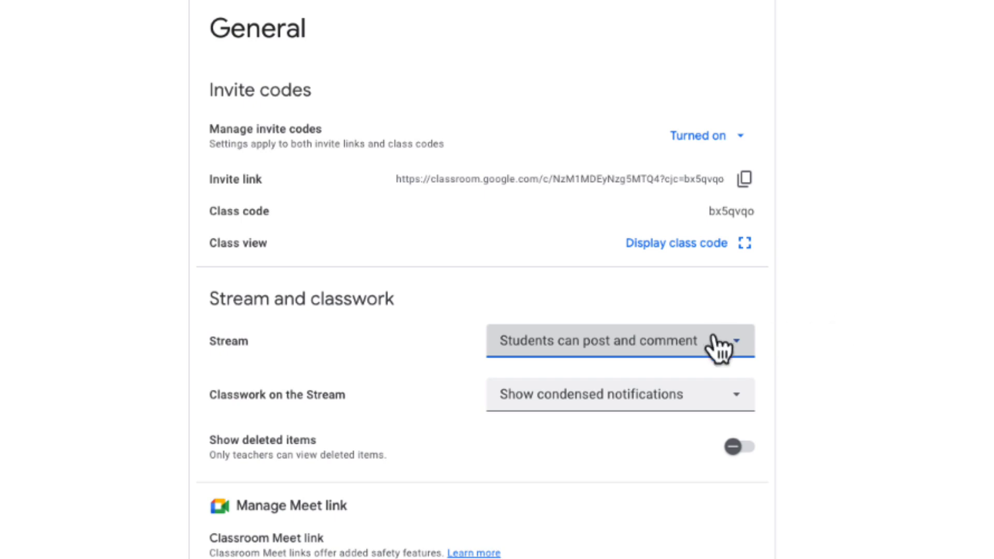